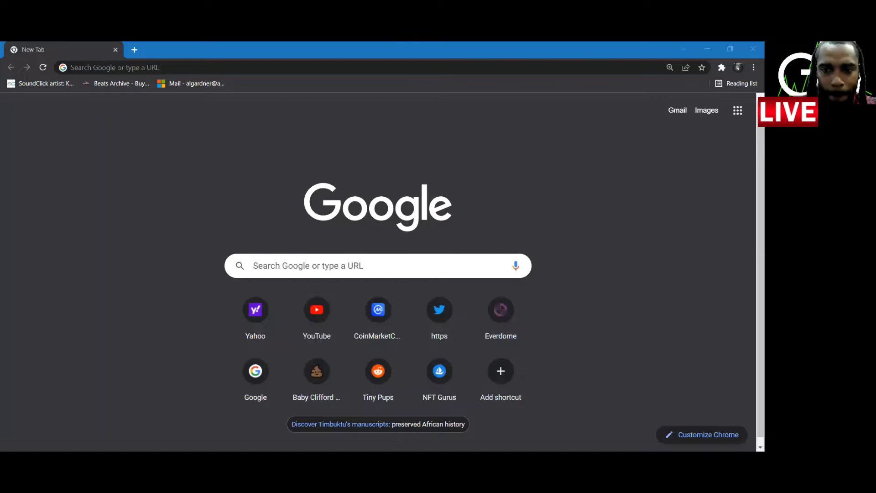
Run a Google search for 'phantom wallet' from the address bar.
{"action": "left_click", "coordinate": [237, 68]}
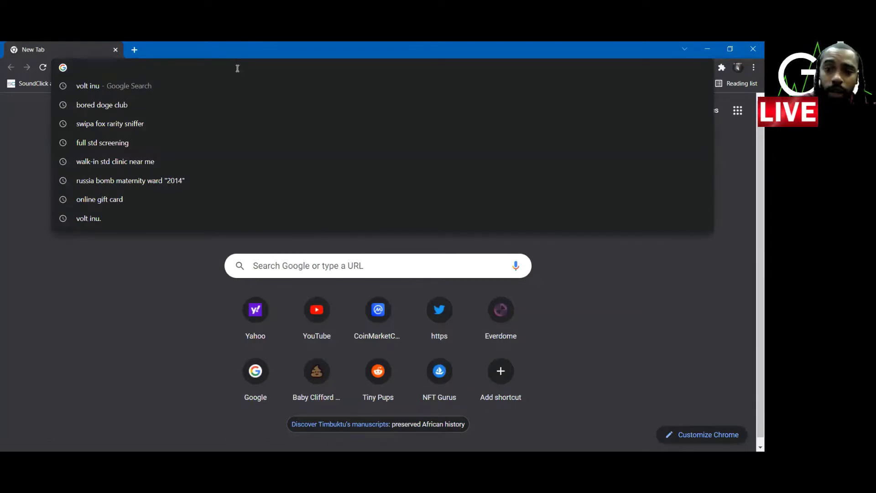
{"action": "type", "text": "phantom"}
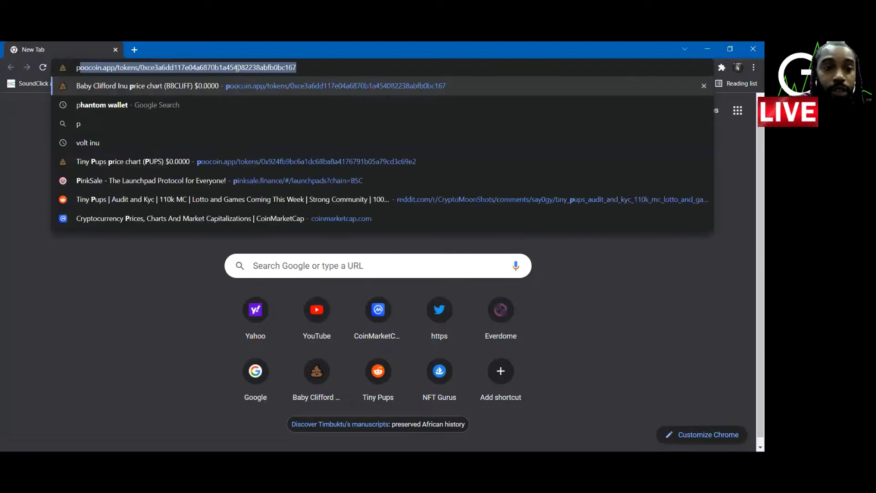
{"action": "type", "text": " wallet"}
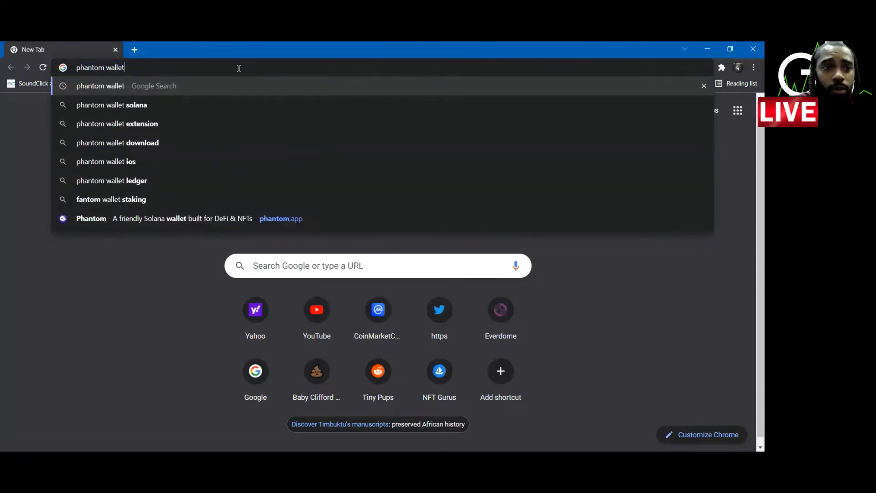
{"action": "key", "text": "Return"}
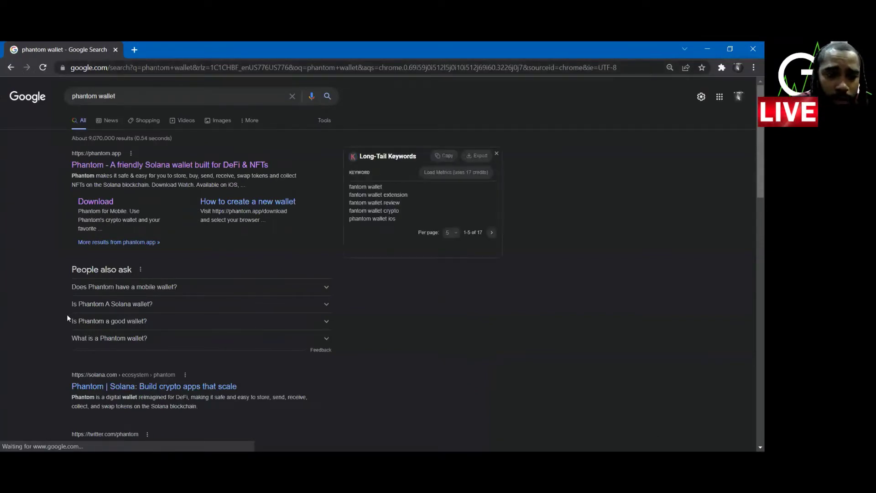
Open the phantom.app result and scroll down to the Phantom for Desktop browser options.
{"action": "left_click", "coordinate": [115, 165]}
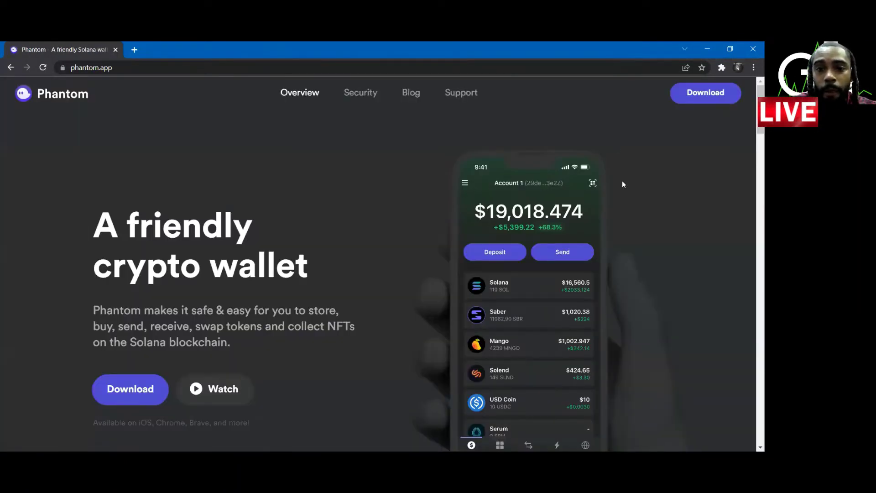
{"action": "scroll", "coordinate": [623, 185], "scroll_direction": "down", "scroll_amount": 5}
{"action": "scroll", "coordinate": [622, 184], "scroll_direction": "up", "scroll_amount": 4}
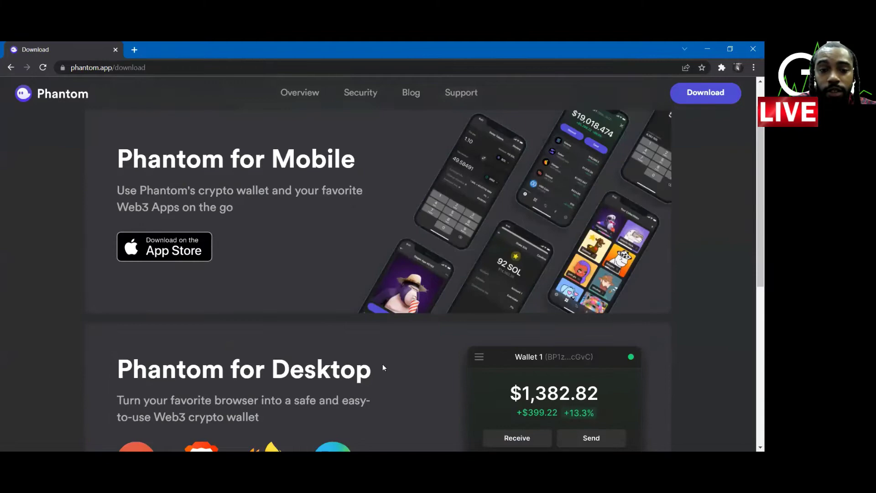
{"action": "scroll", "coordinate": [377, 360], "scroll_direction": "down", "scroll_amount": 3}
{"action": "scroll", "coordinate": [265, 293], "scroll_direction": "down", "scroll_amount": 1}
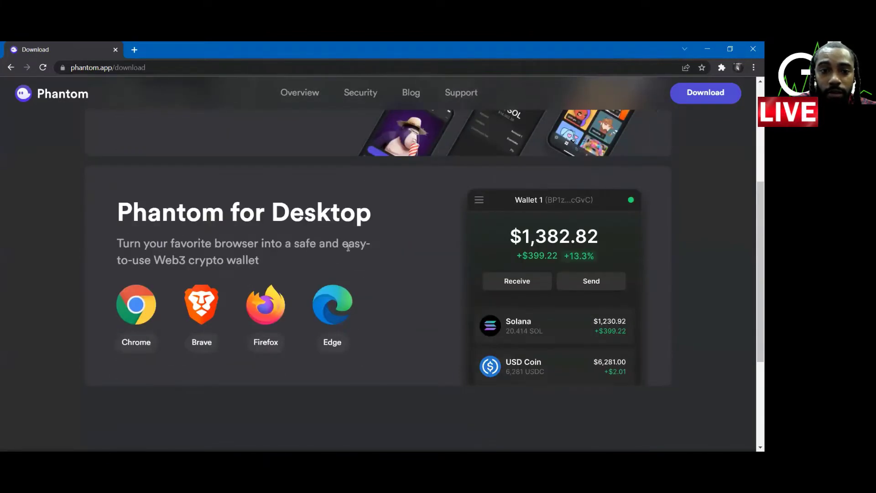
{"action": "scroll", "coordinate": [348, 247], "scroll_direction": "up", "scroll_amount": 4}
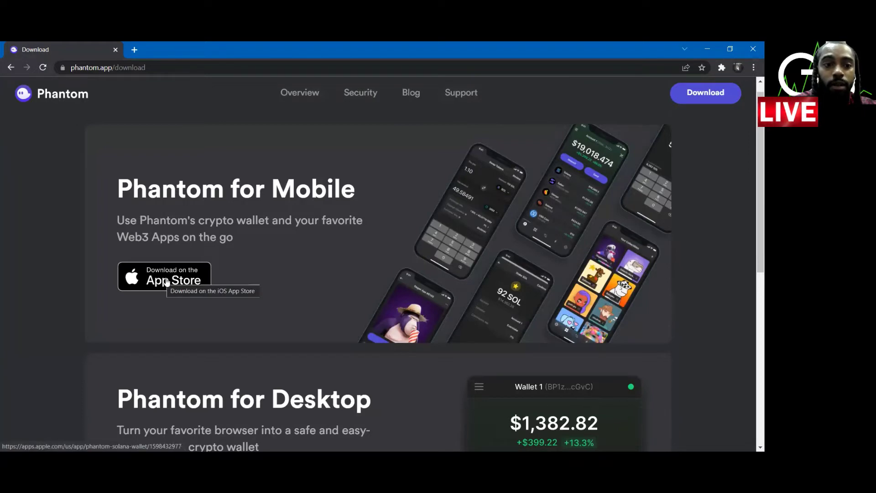
{"action": "scroll", "coordinate": [287, 281], "scroll_direction": "down", "scroll_amount": 3}
{"action": "scroll", "coordinate": [288, 279], "scroll_direction": "down", "scroll_amount": 1}
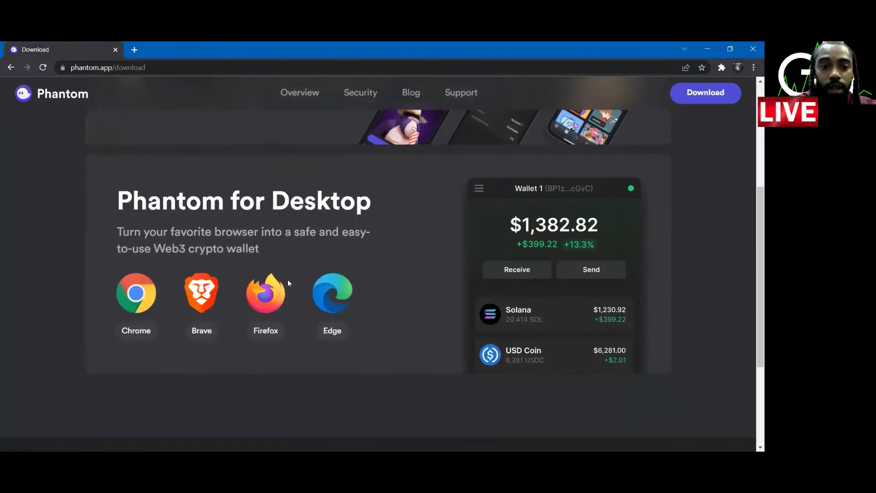
Open Phantom's Chrome Web Store listing via the Chrome icon under Phantom for Desktop.
{"action": "left_click", "coordinate": [138, 334]}
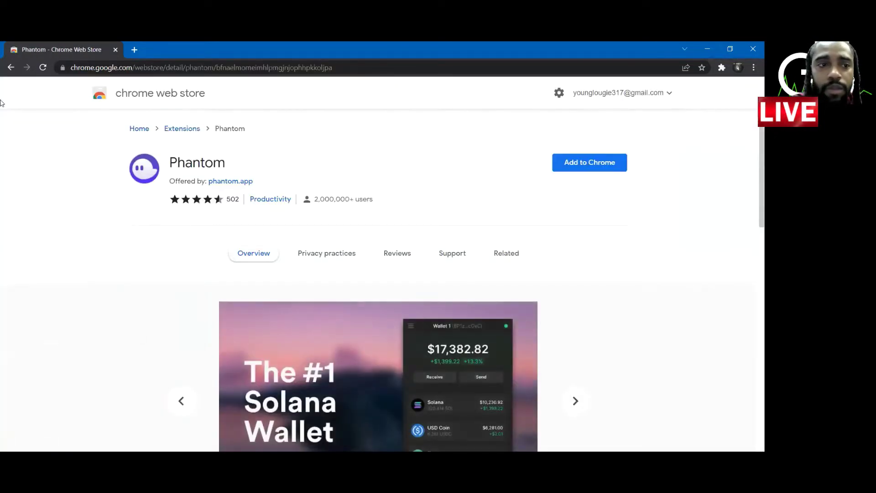
{"action": "left_click", "coordinate": [10, 67]}
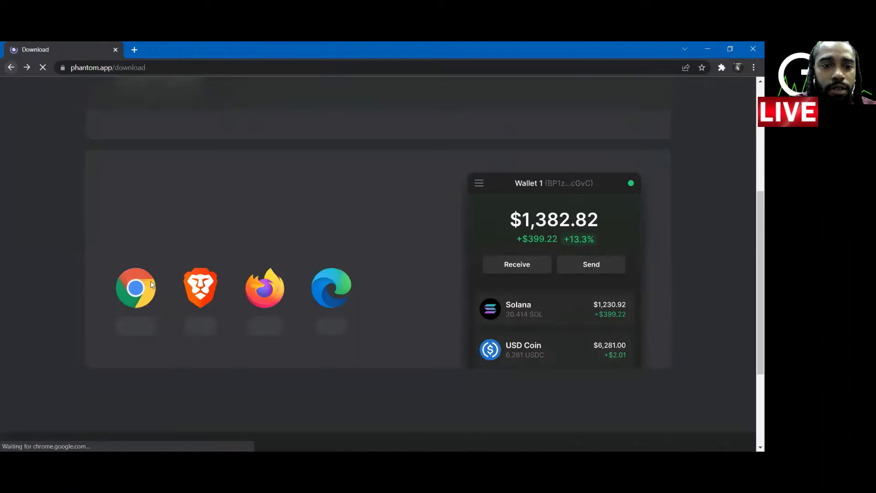
{"action": "scroll", "coordinate": [197, 246], "scroll_direction": "down", "scroll_amount": 2}
{"action": "scroll", "coordinate": [197, 237], "scroll_direction": "up", "scroll_amount": 1}
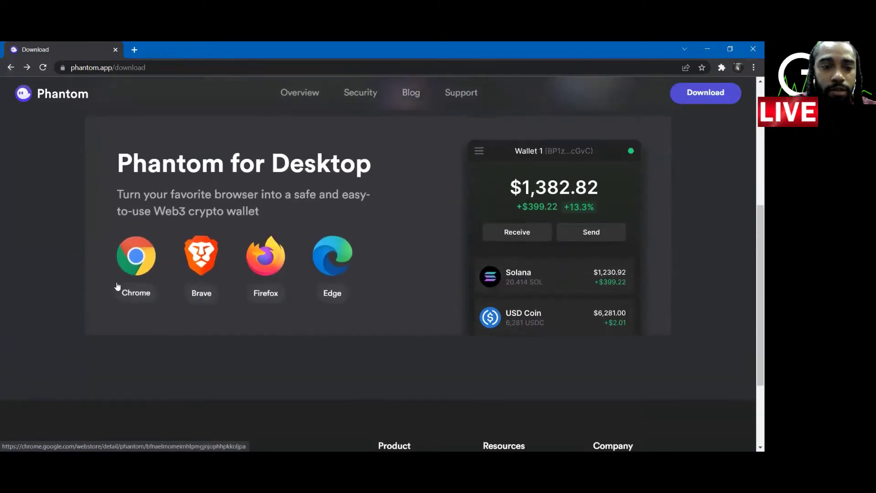
{"action": "left_click", "coordinate": [123, 292]}
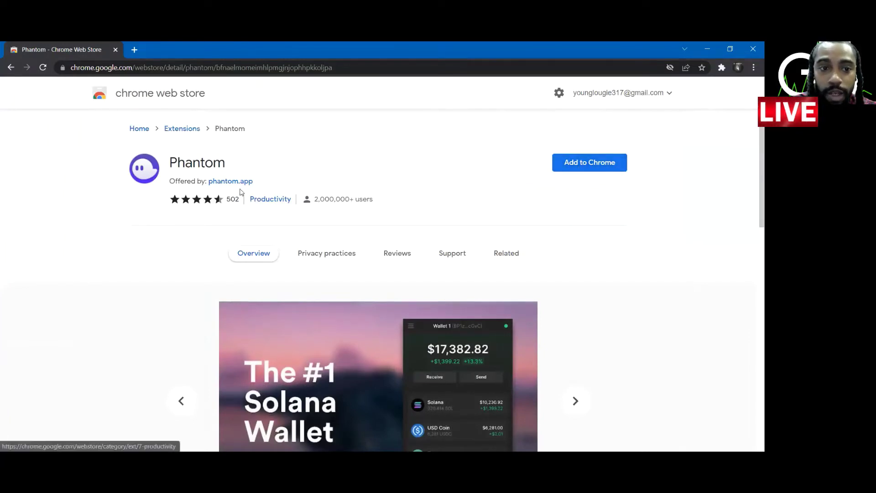
{"action": "scroll", "coordinate": [369, 340], "scroll_direction": "down", "scroll_amount": 5}
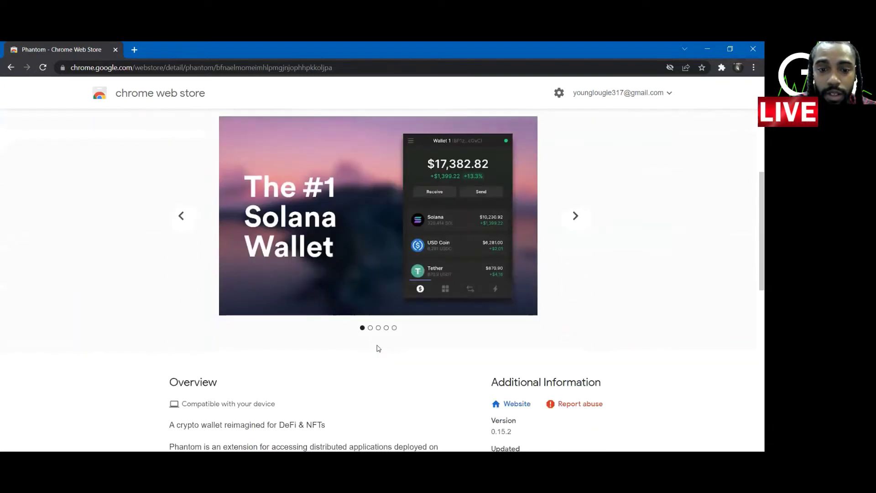
{"action": "scroll", "coordinate": [461, 279], "scroll_direction": "up", "scroll_amount": 5}
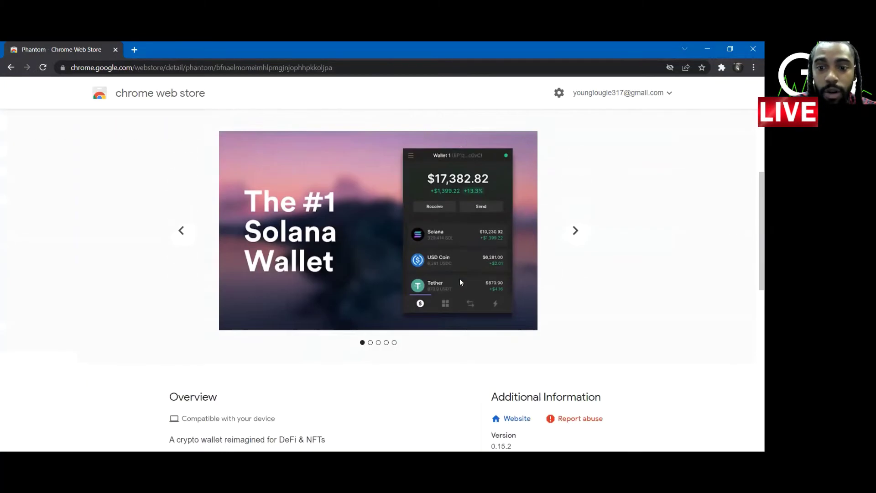
Add the Phantom extension to Chrome, confirming with Add extension.
{"action": "left_click", "coordinate": [593, 162]}
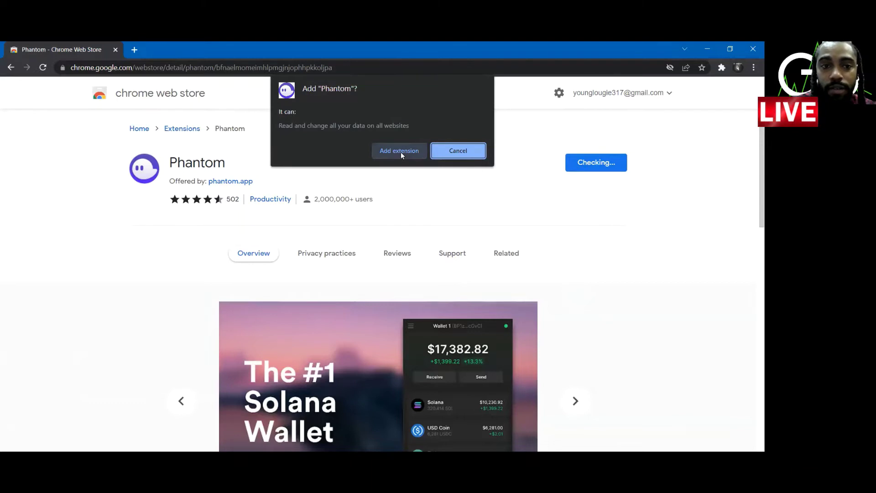
{"action": "left_click", "coordinate": [401, 152]}
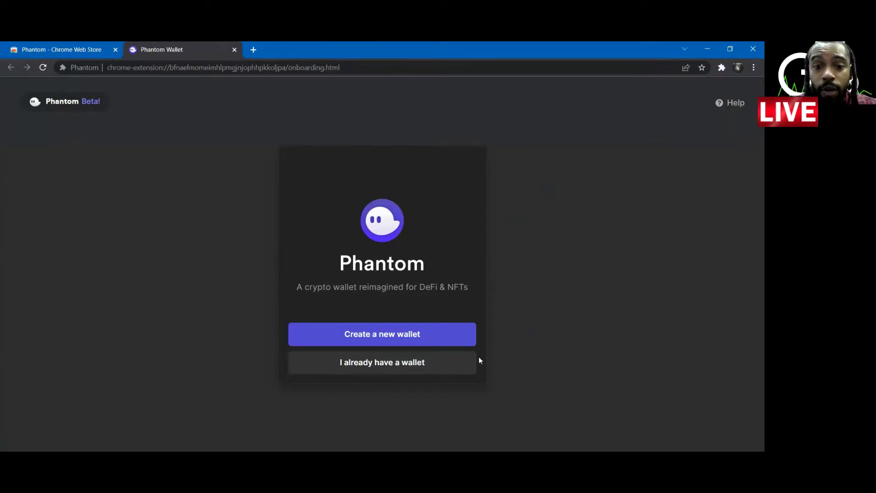
Start creating a new Phantom wallet, then close the setup tab at the password step.
{"action": "left_click", "coordinate": [414, 334]}
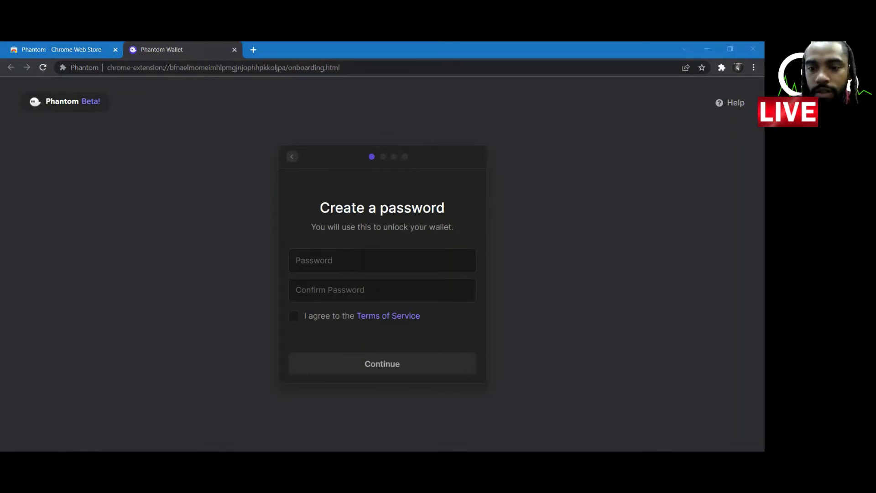
{"action": "key", "text": "ctrl+w"}
In a new tab, search 'magic eden', open magiceden.io and choose Select Wallet.
{"action": "left_click", "coordinate": [133, 51]}
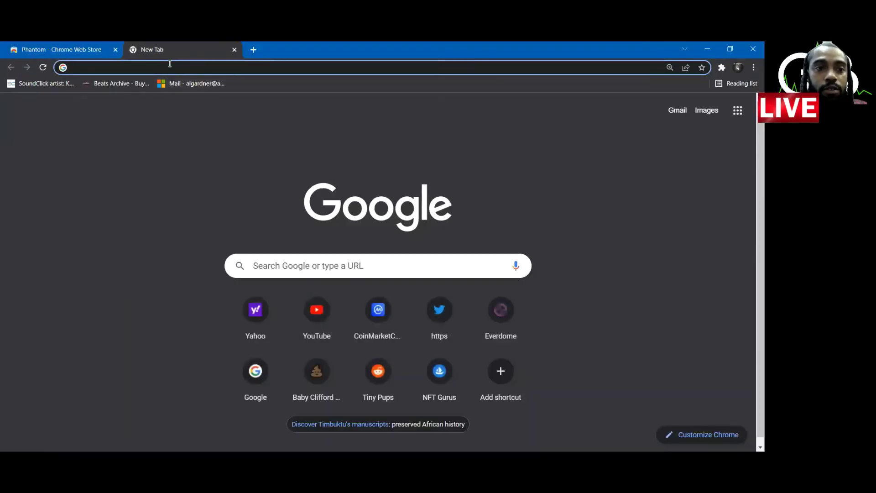
{"action": "left_click", "coordinate": [169, 64]}
{"action": "type", "text": "magi"}
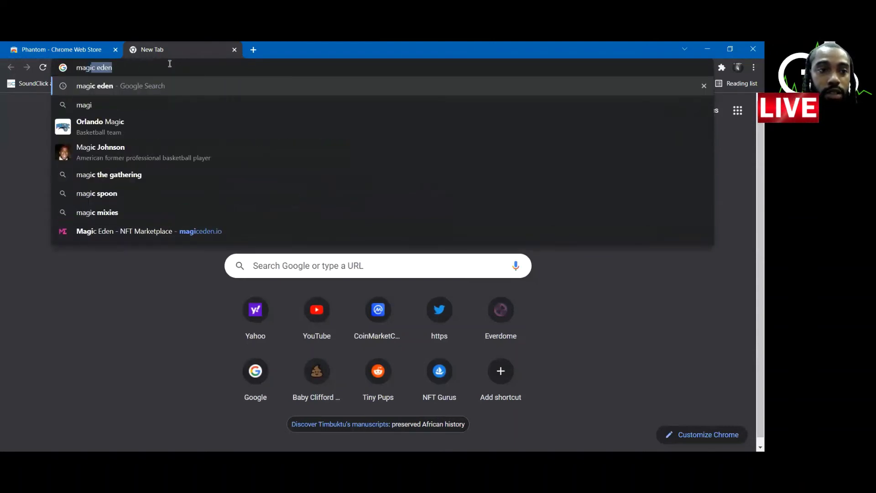
{"action": "key", "text": "Return"}
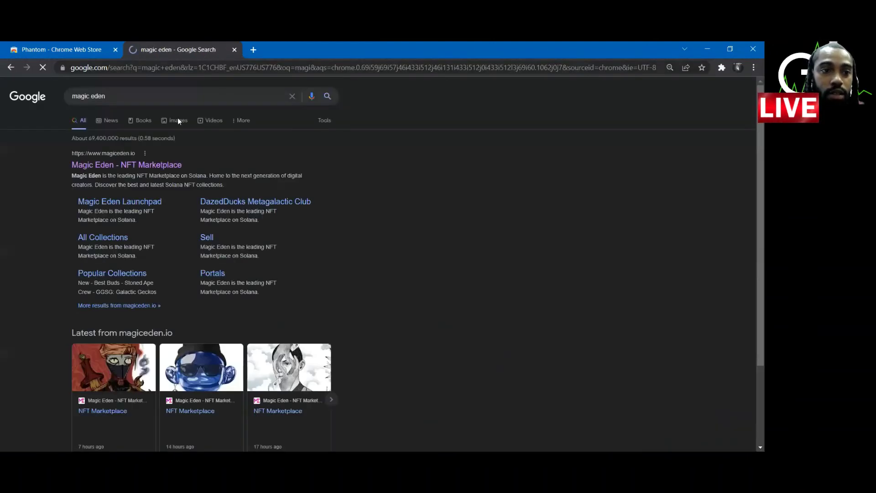
{"action": "left_click", "coordinate": [161, 171]}
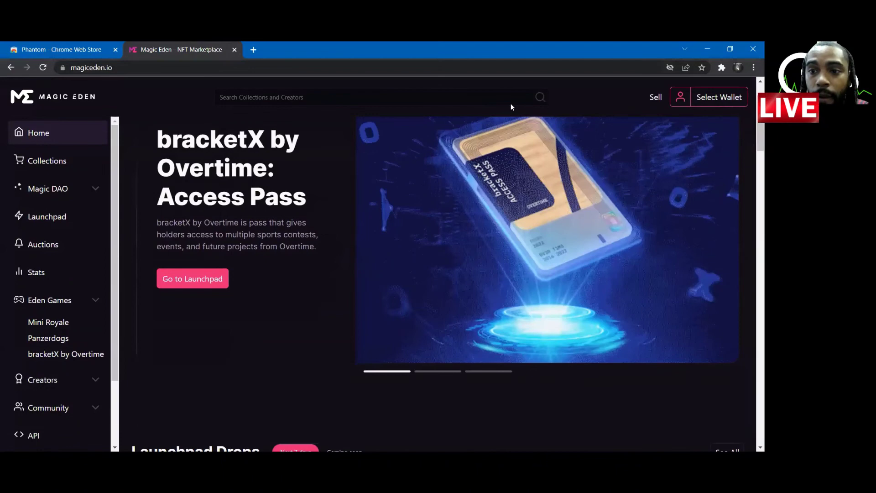
{"action": "left_click", "coordinate": [710, 103]}
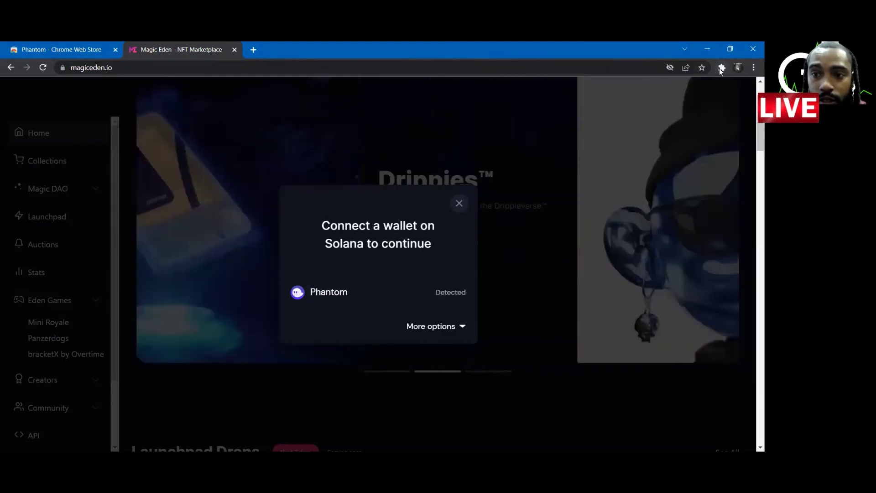
Verify Phantom in the Extensions menu, then pick Phantom to connect it to Magic Eden.
{"action": "left_click", "coordinate": [722, 69]}
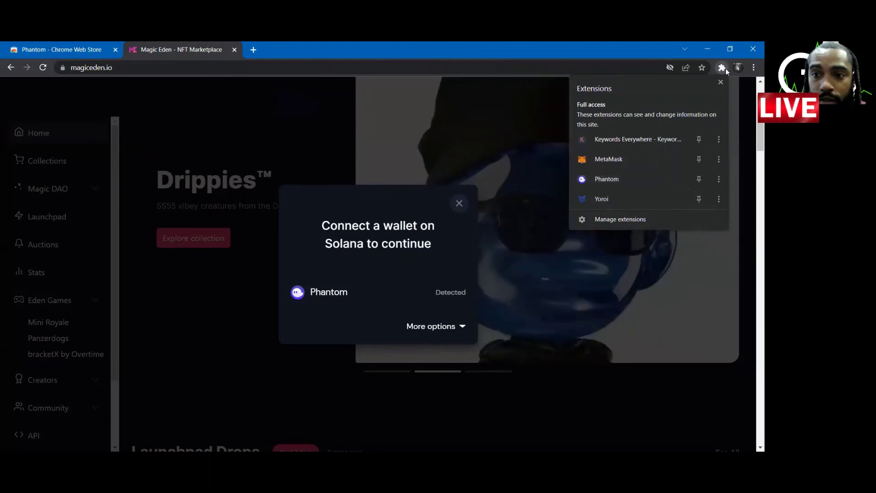
{"action": "left_click", "coordinate": [338, 294]}
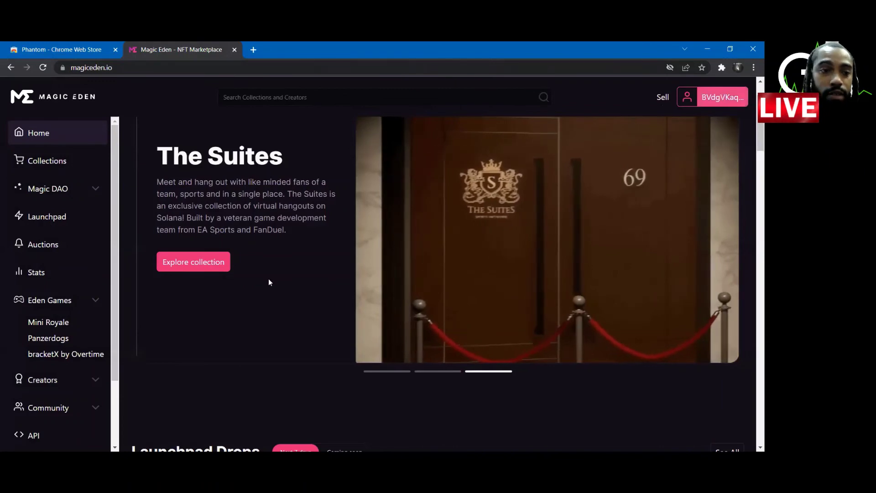
{"action": "scroll", "coordinate": [332, 265], "scroll_direction": "down", "scroll_amount": 1}
{"action": "scroll", "coordinate": [331, 265], "scroll_direction": "down", "scroll_amount": 2}
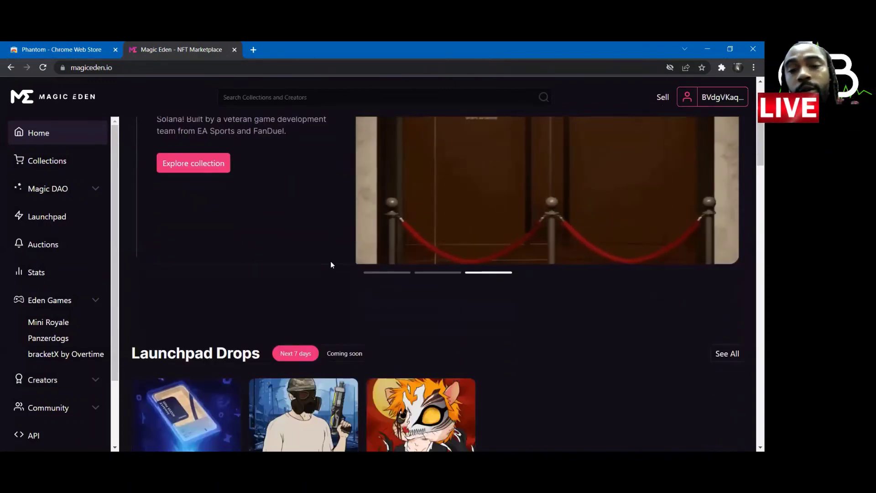